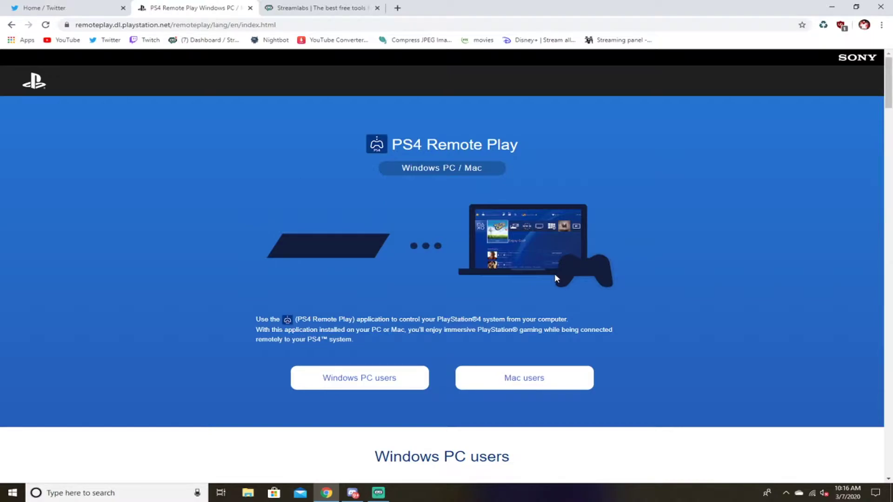
Look through the PS4 Remote Play page's setup instructions and go to the Windows PC users section.
scroll(555, 278, down, 12)
scroll(532, 354, down, 8)
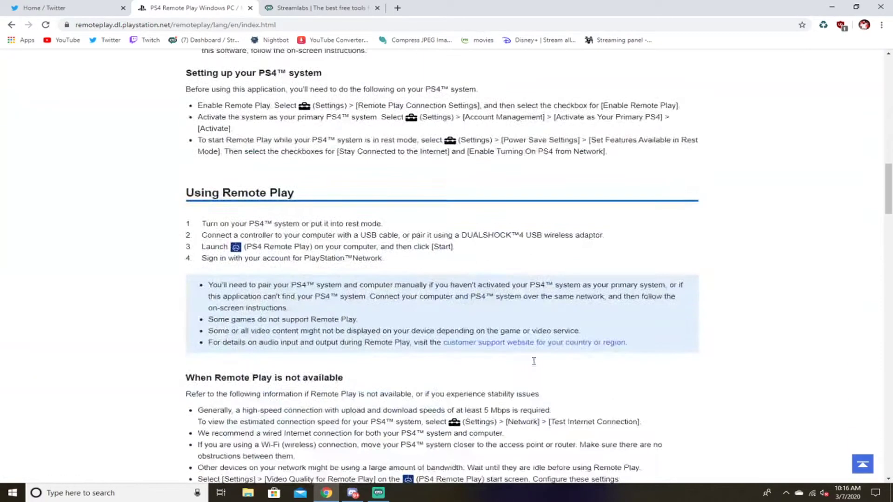
scroll(532, 368, up, 9)
scroll(568, 343, up, 10)
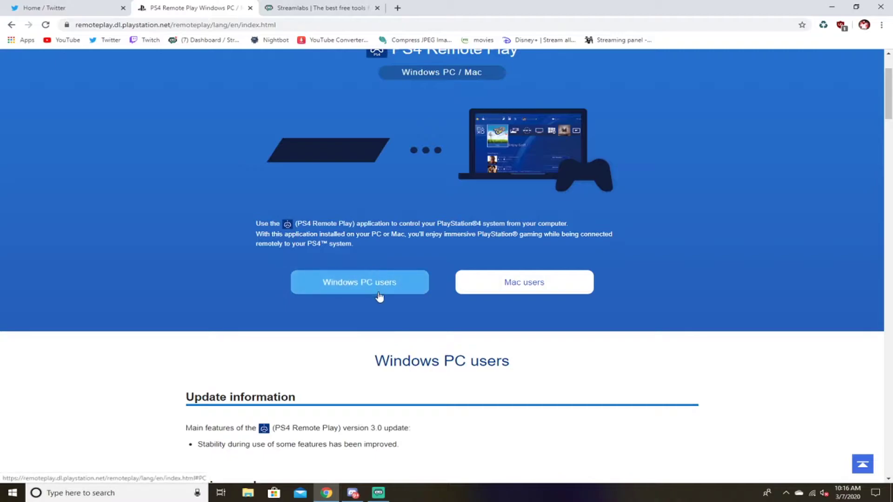
scroll(378, 291, up, 2)
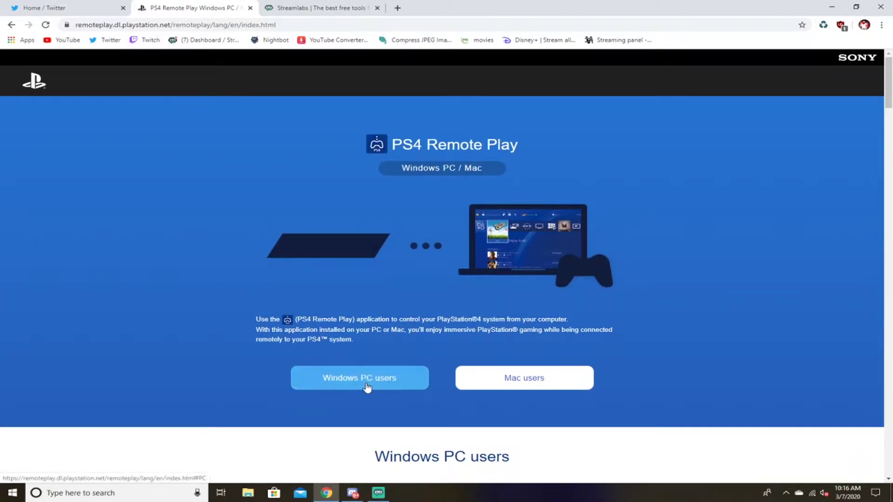
click(367, 388)
scroll(497, 210, up, 3)
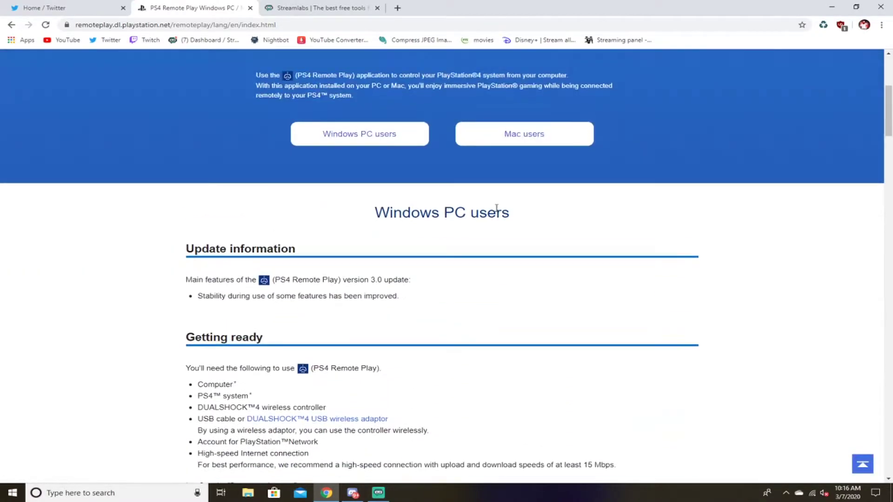
scroll(497, 254, down, 2)
scroll(235, 340, down, 2)
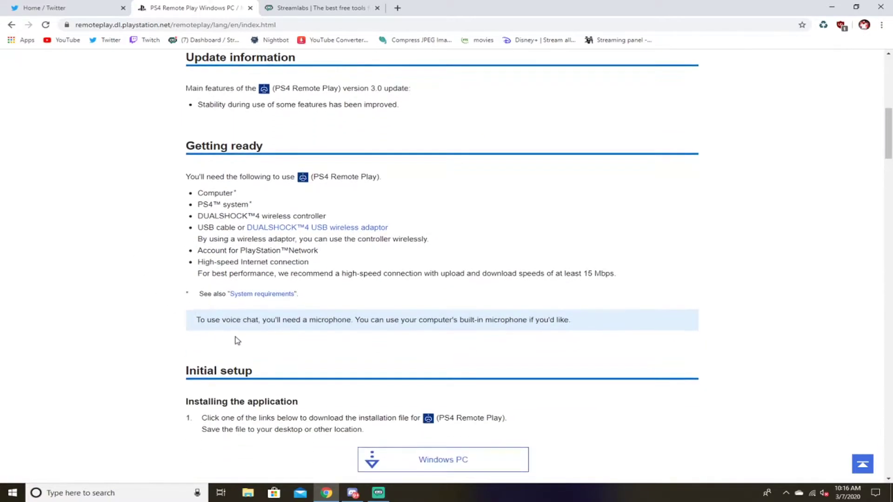
Start downloading the PS4 Remote Play installer for Windows PC, and cancel the download.
click(477, 463)
scroll(247, 446, down, 3)
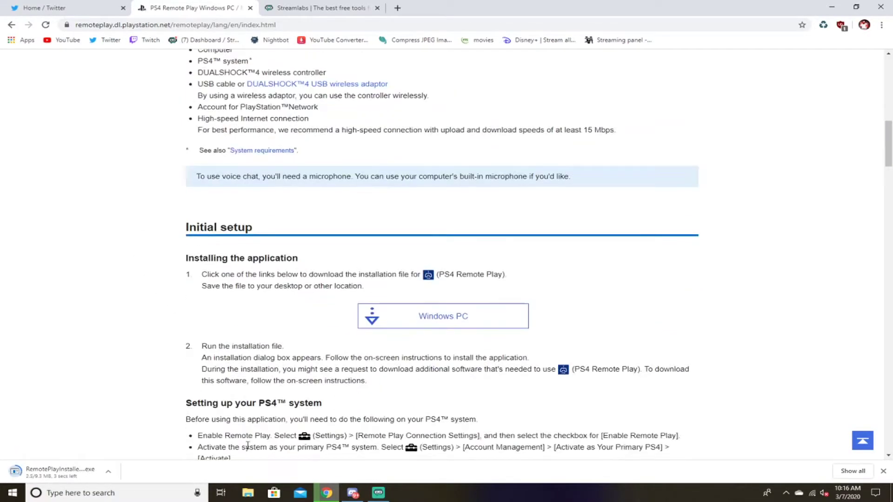
right_click(62, 465)
click(76, 458)
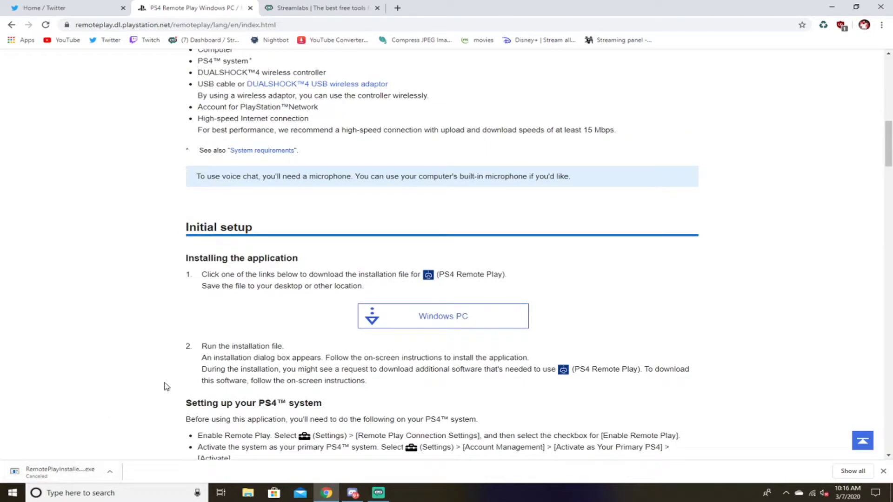
scroll(166, 386, up, 6)
scroll(467, 293, down, 4)
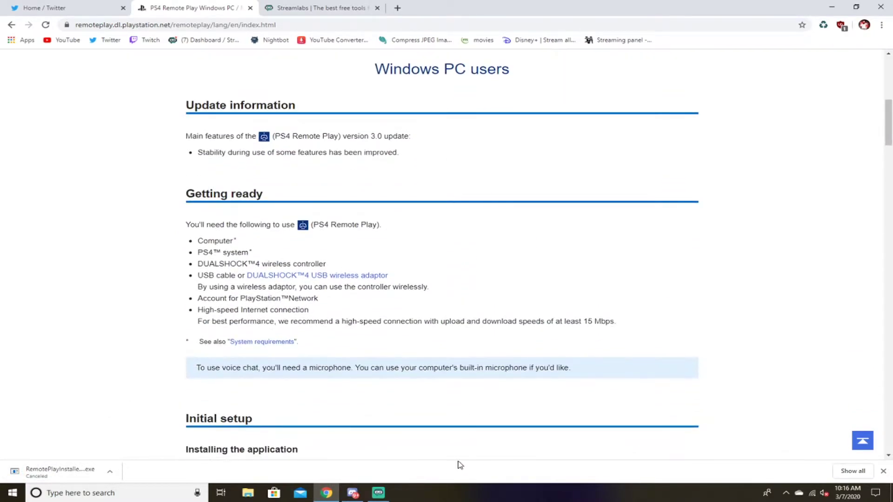
Start downloading Streamlabs OBS from the Streamlabs site, and cancel the download.
click(321, 7)
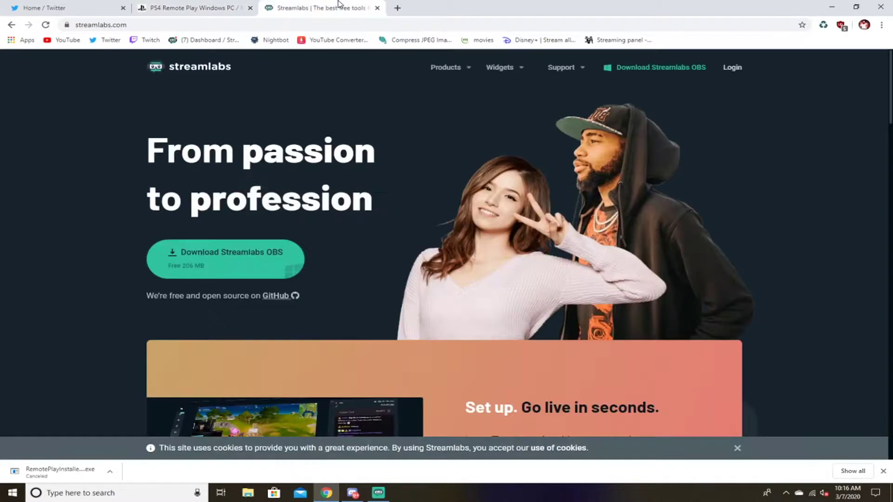
click(241, 273)
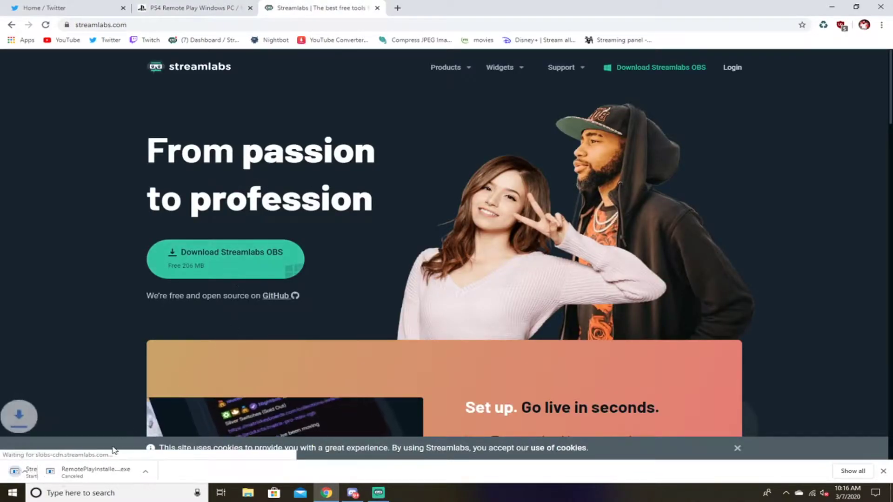
right_click(80, 465)
click(86, 459)
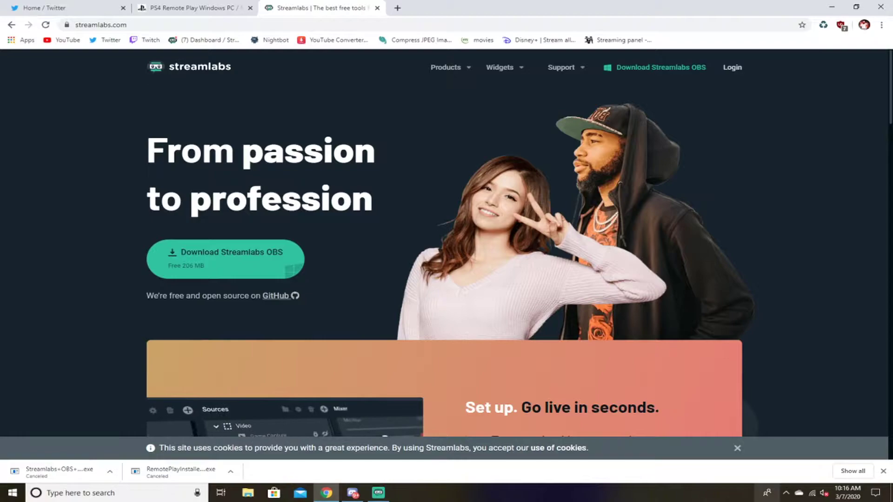
click(882, 471)
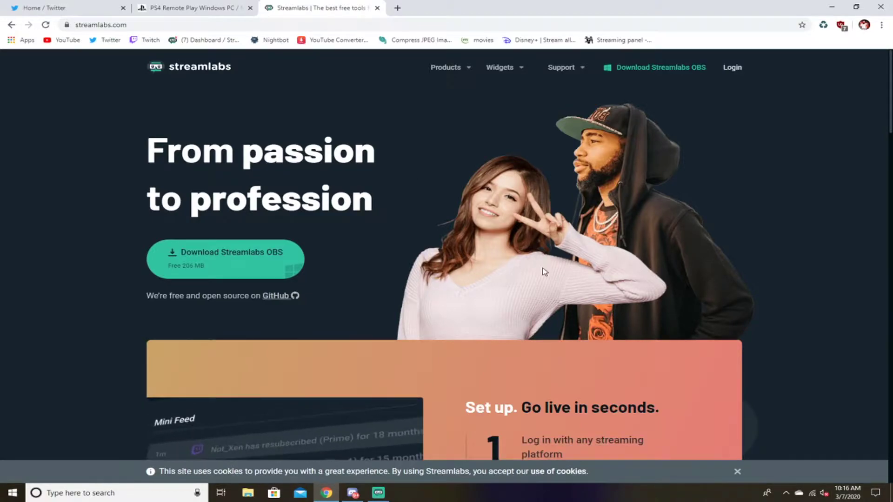
Look over the Streamlabs home page's setup steps and the Remote Play page's installation section.
scroll(357, 297, down, 5)
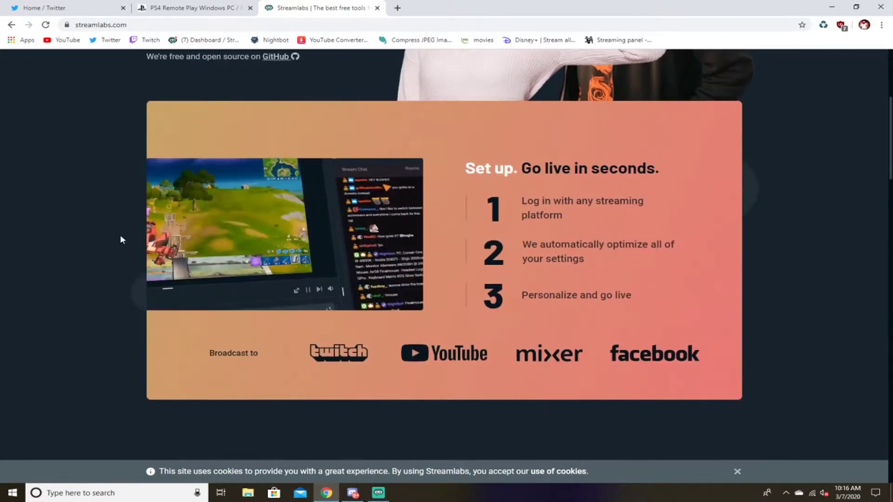
scroll(116, 242, down, 1)
scroll(117, 244, down, 2)
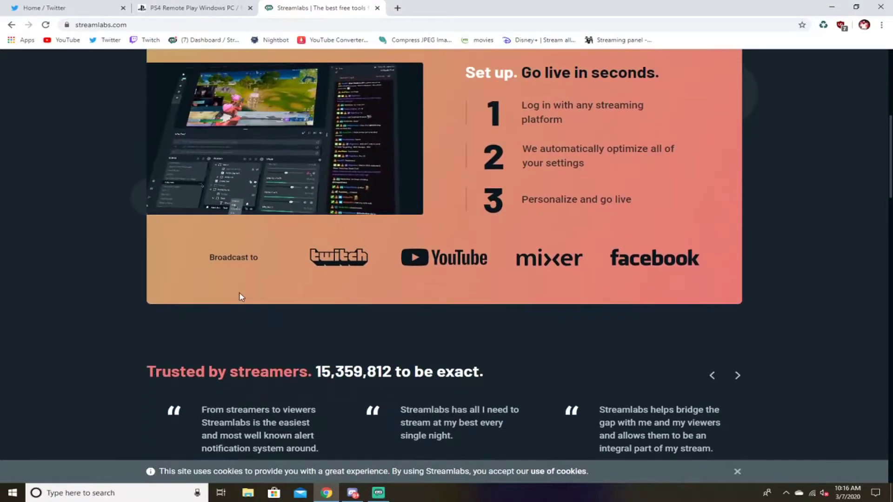
scroll(333, 378, down, 2)
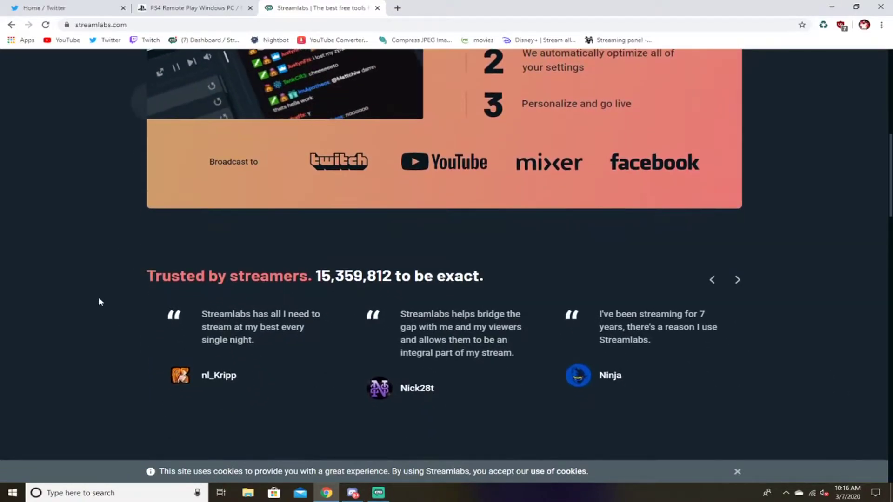
scroll(98, 297, up, 7)
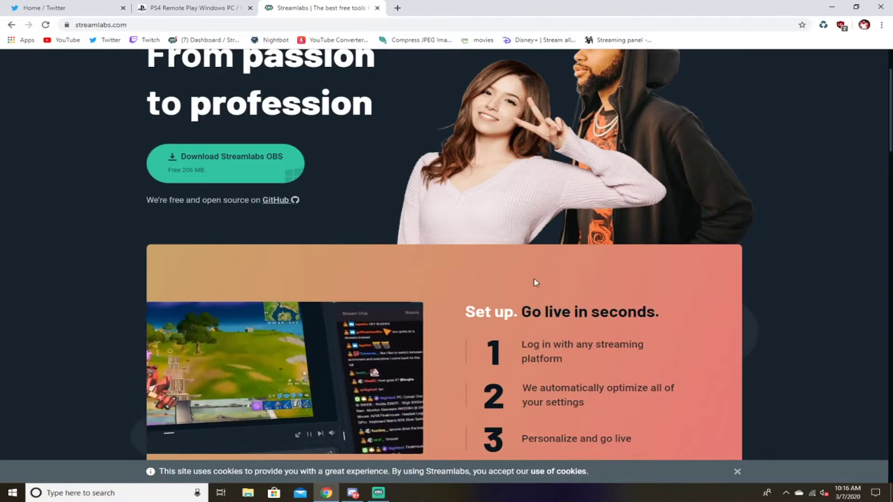
click(235, 9)
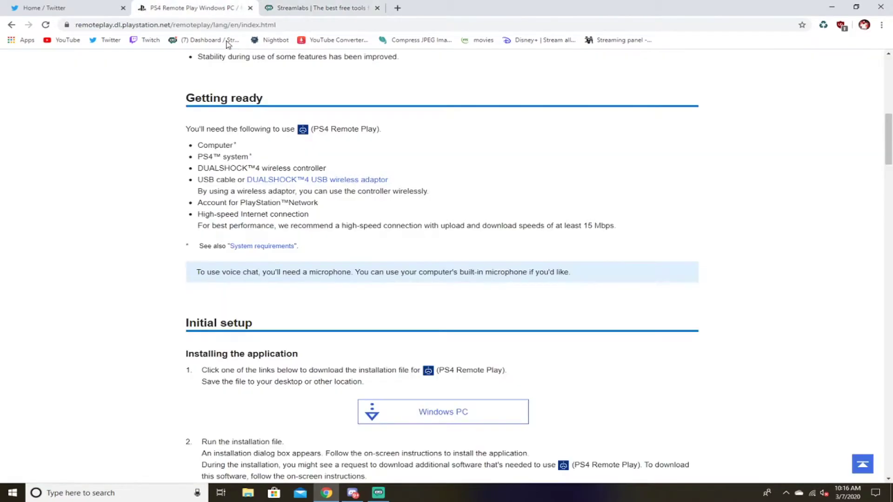
scroll(407, 366, down, 1)
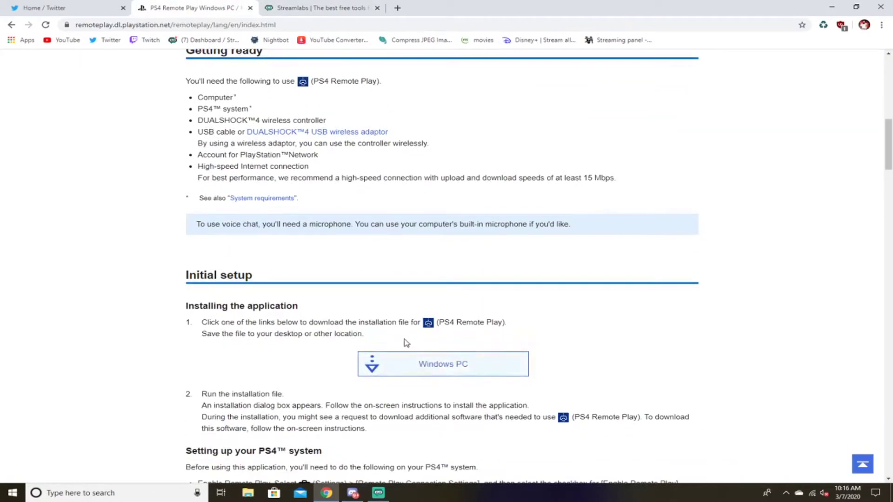
Move the PS4 Remote Play shortcut to the middle of the cleared desktop and launch the application.
click(833, 6)
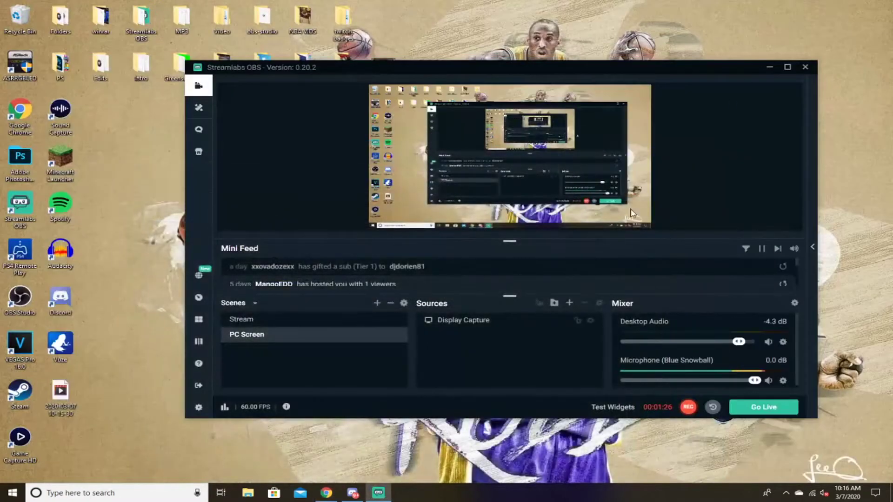
click(769, 70)
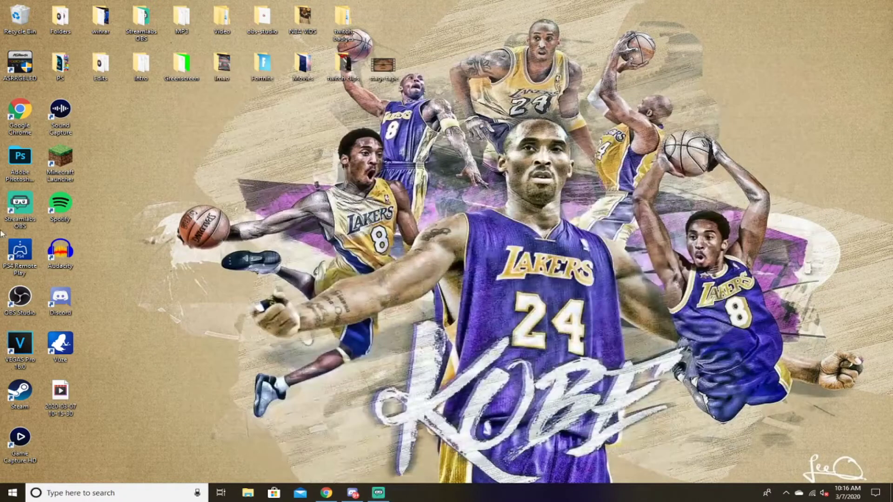
drag(20, 253, 465, 205)
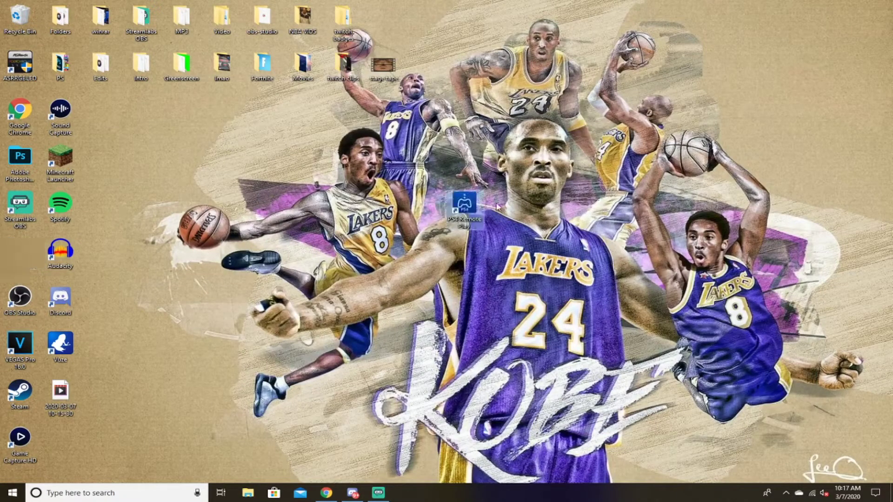
double_click(466, 206)
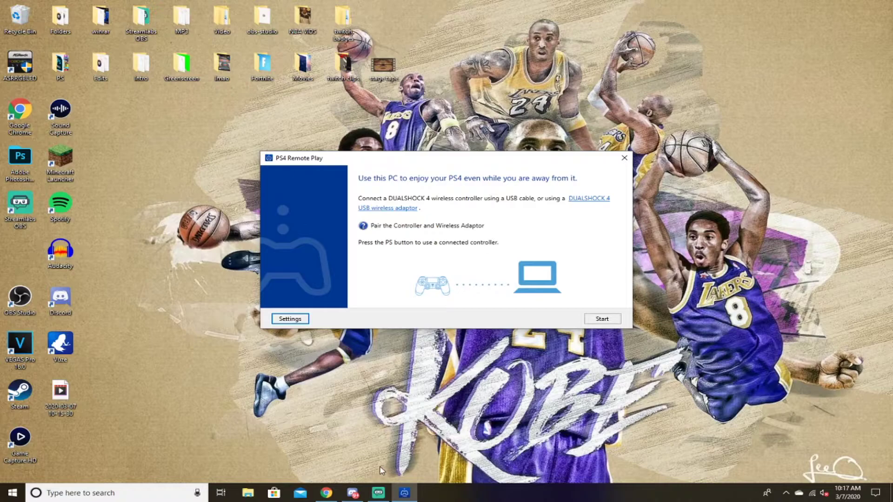
Start the Remote Play connection to the PS4 with the controller attached, and maximize its window.
click(378, 493)
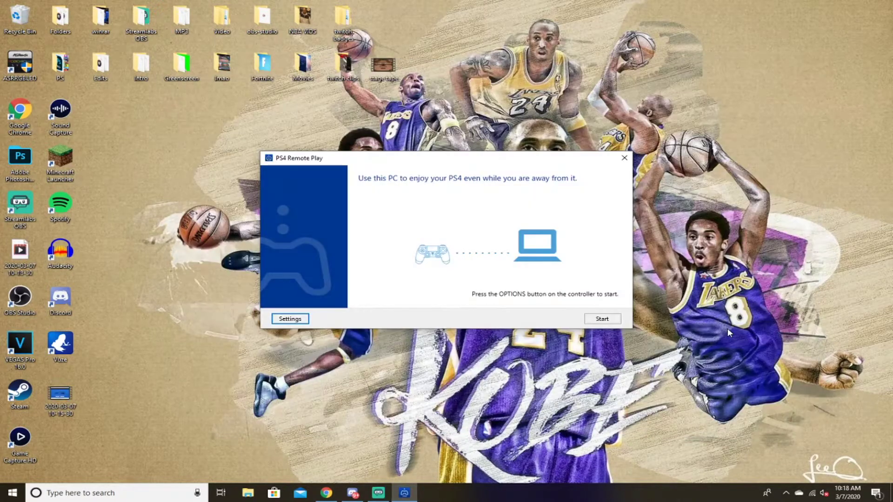
click(876, 492)
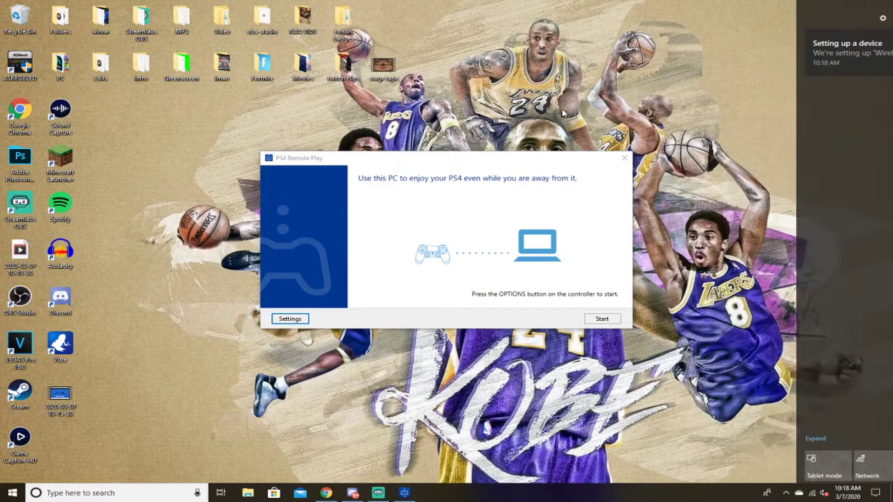
click(619, 319)
click(608, 324)
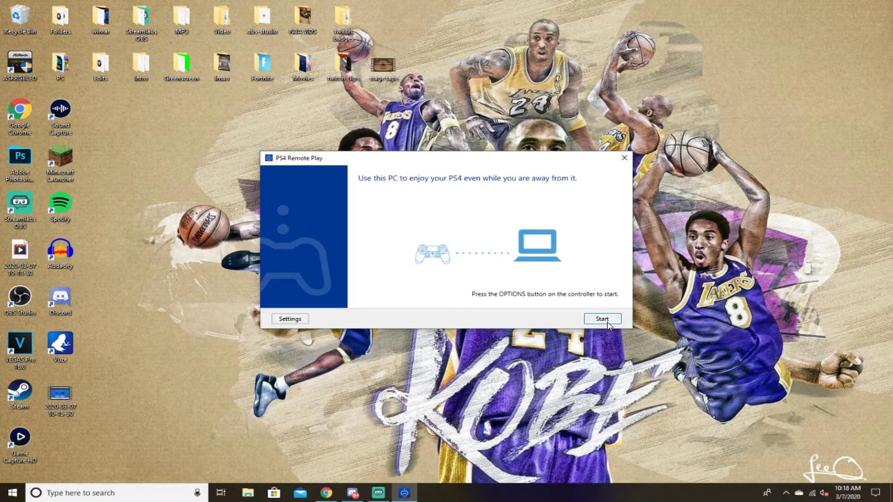
click(607, 323)
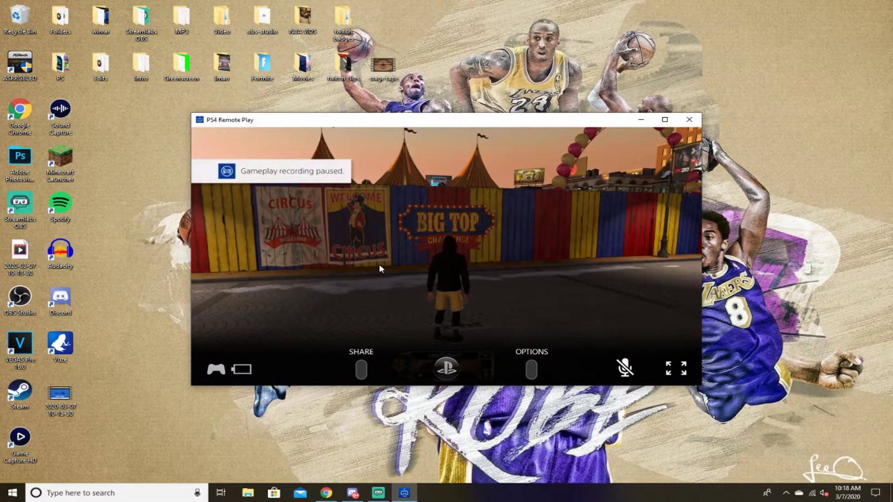
click(664, 119)
Go to the PS4 home screen and browse through its row of games and apps.
click(445, 465)
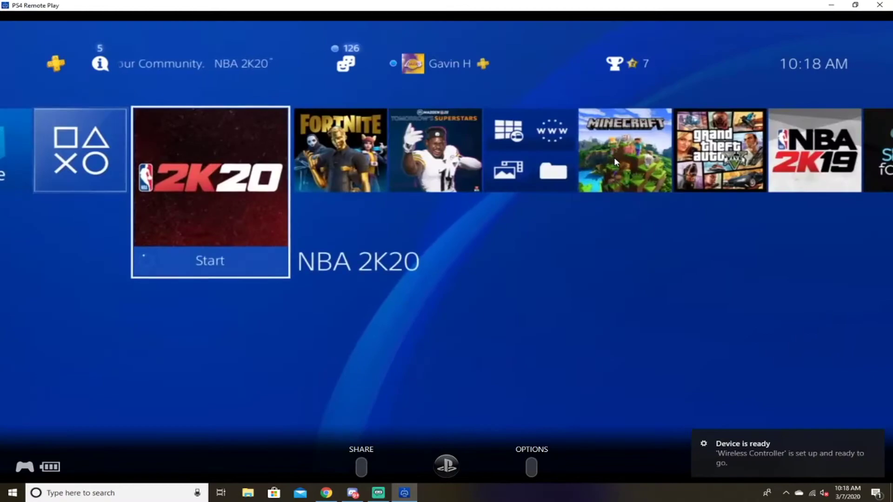
key(Left)
key(Right)
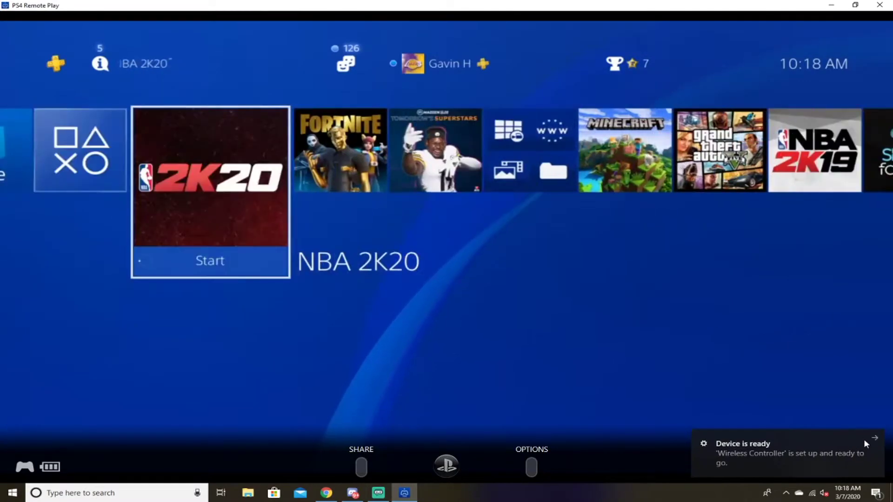
key(Right)
key(Right)
key(Right)
key(Right)
key(Right)
key(Right)
key(Right)
key(Right)
key(Left)
key(Left)
key(Left)
key(Left)
key(Left)
key(Left)
key(Left)
key(Left)
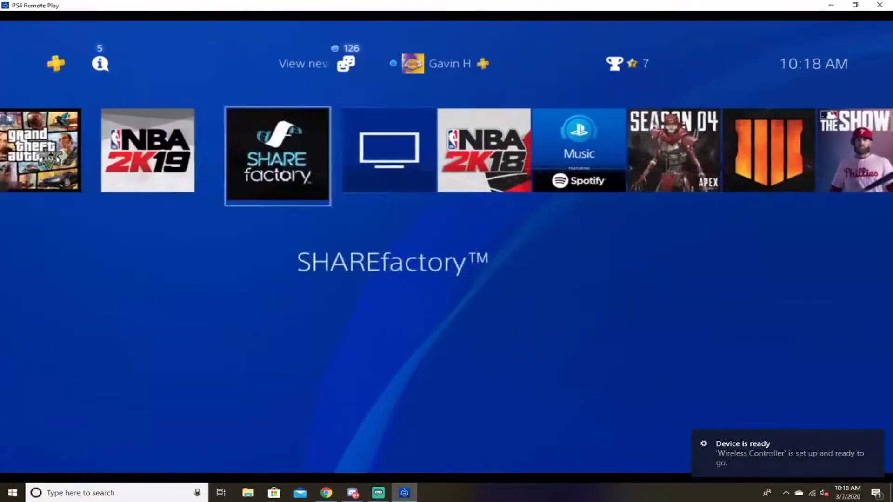
key(Left)
key(Right)
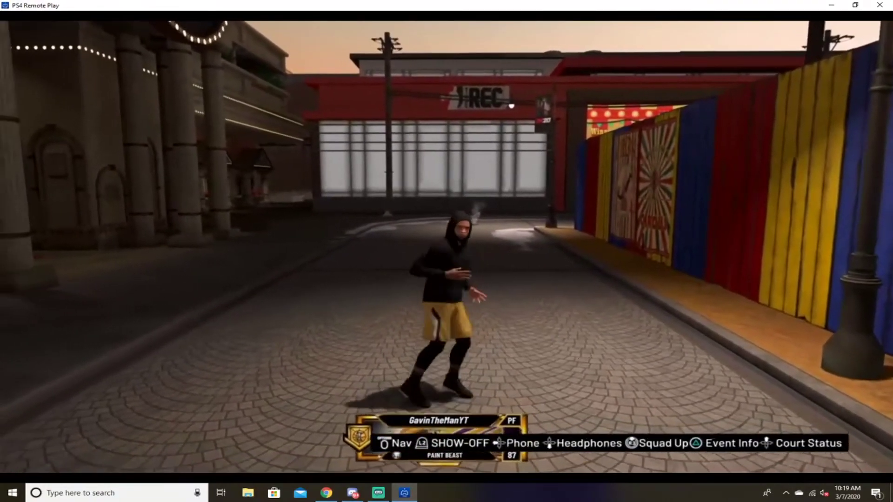
Restore the Remote Play window to its smaller size, and turn its microphone on and back off.
click(854, 5)
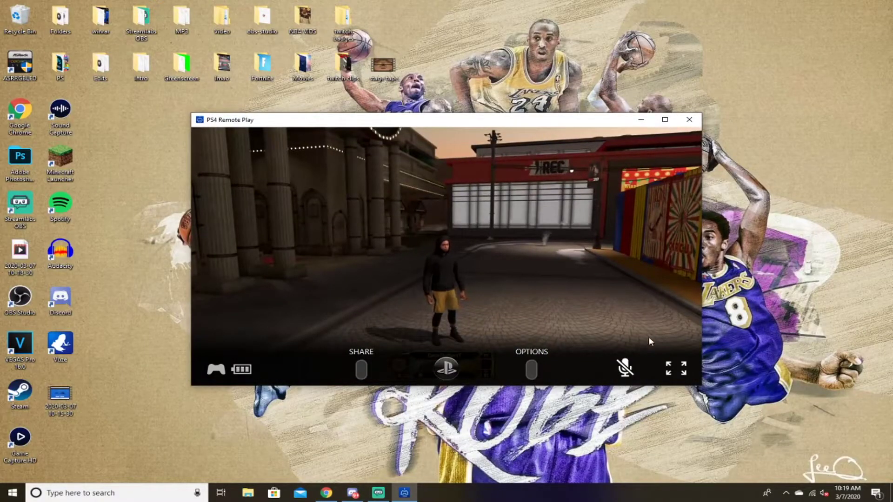
click(625, 367)
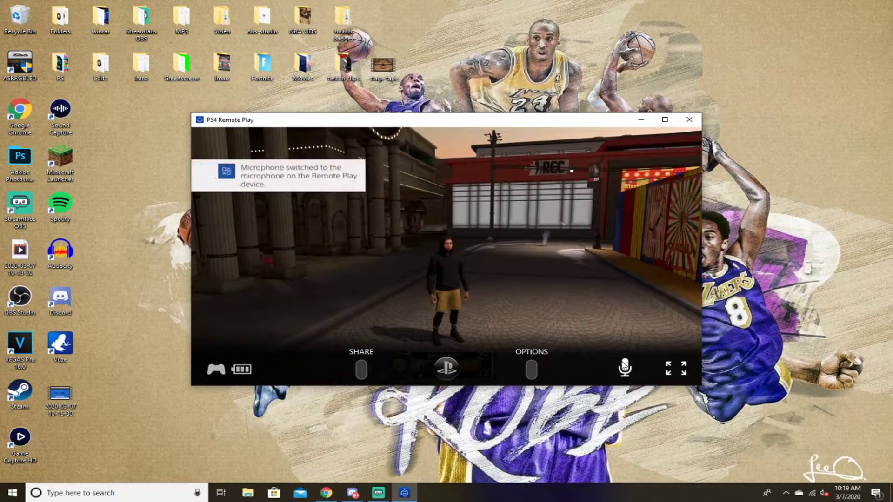
click(625, 368)
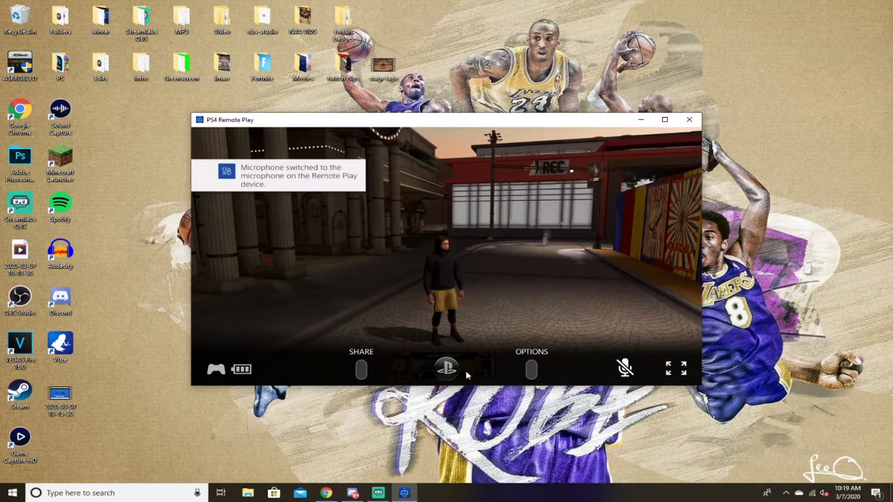
Switch to Streamlabs OBS and add a Window Capture source named Window Capture to the PC Screen scene.
click(372, 496)
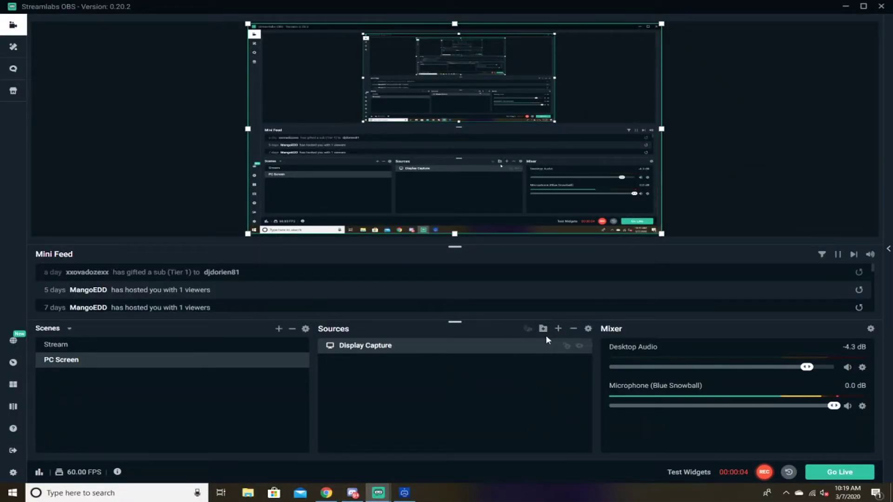
click(558, 330)
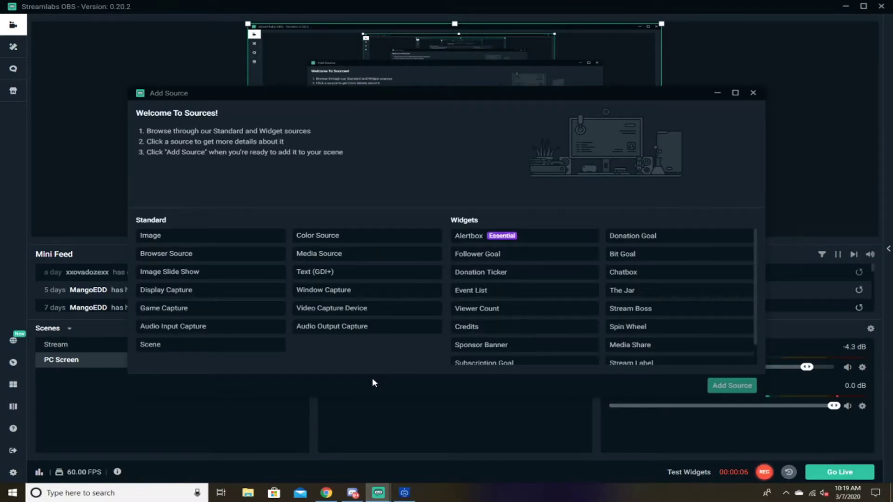
click(372, 290)
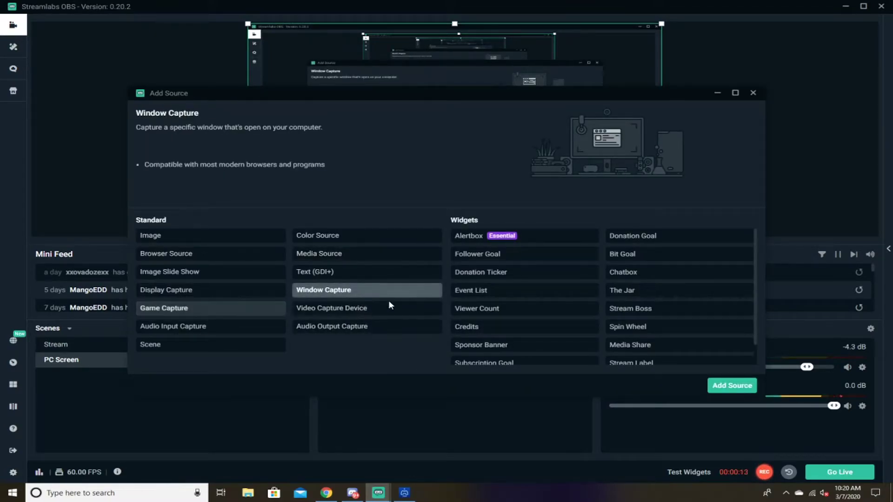
click(732, 385)
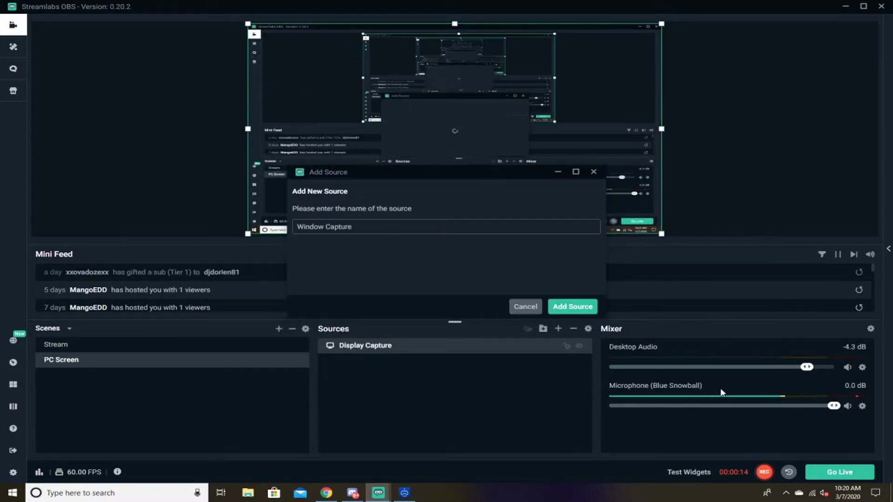
click(587, 309)
Set the new source to capture the window [RemotePlay.exe]: PS4 Remote Play and accept its settings.
click(491, 180)
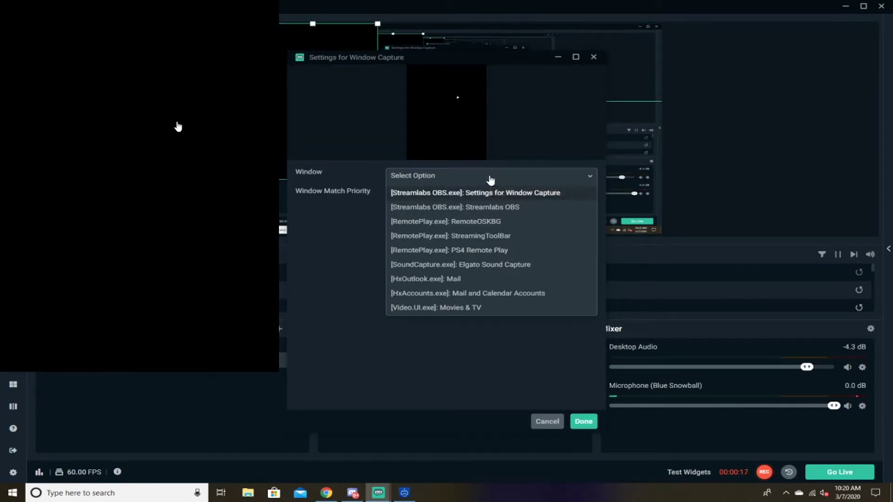
click(481, 251)
click(583, 422)
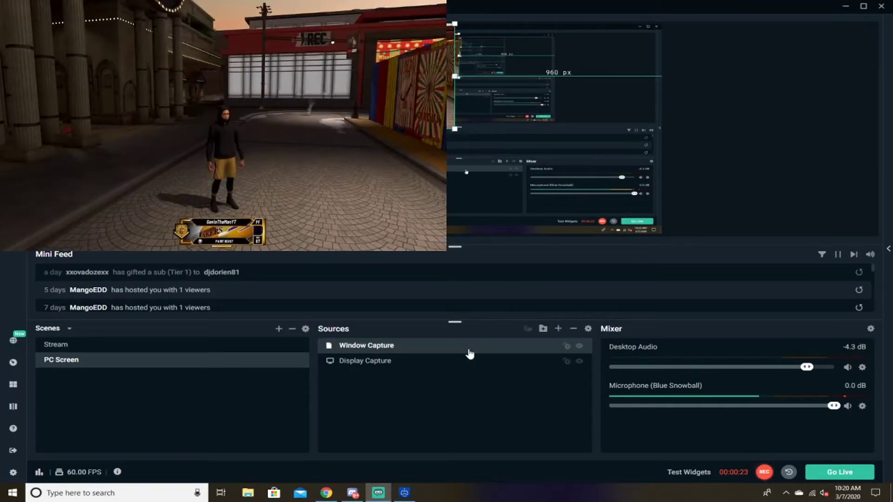
Hide the Display Capture source to check the Remote Play picture alone, and show it again.
click(579, 361)
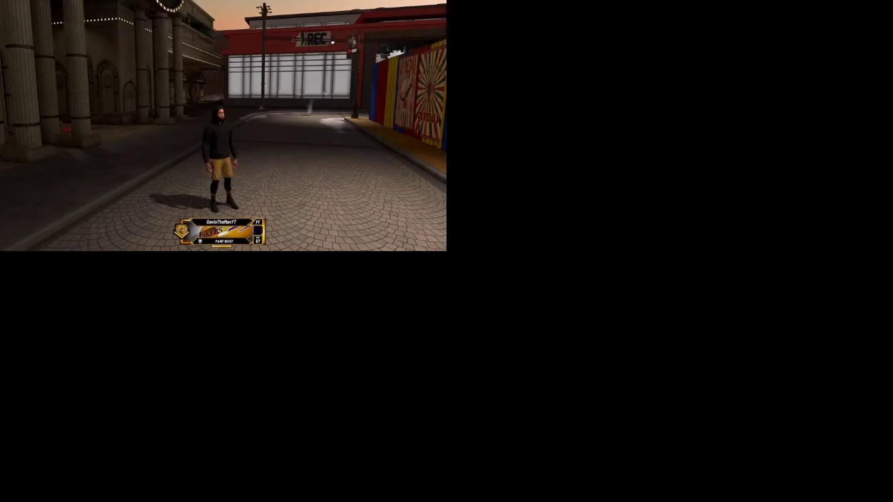
click(579, 361)
Enlarge the Remote Play window capture in the preview until it fills the whole canvas.
click(435, 116)
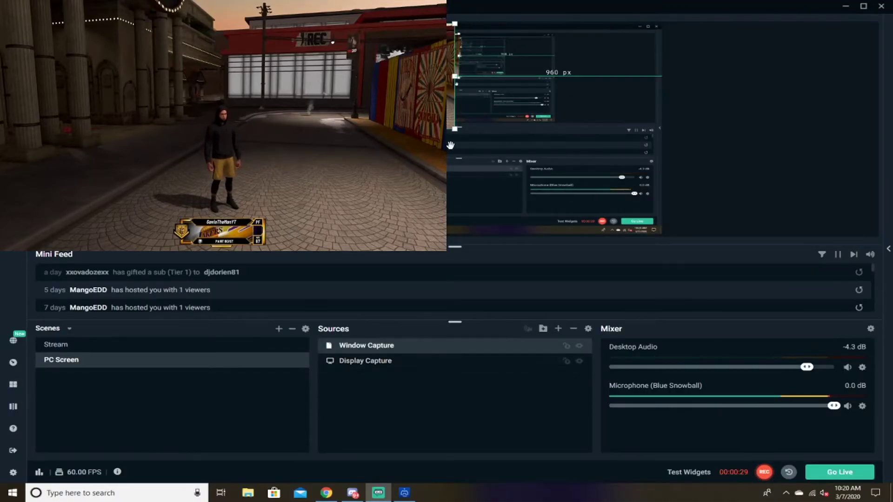
drag(457, 130, 661, 233)
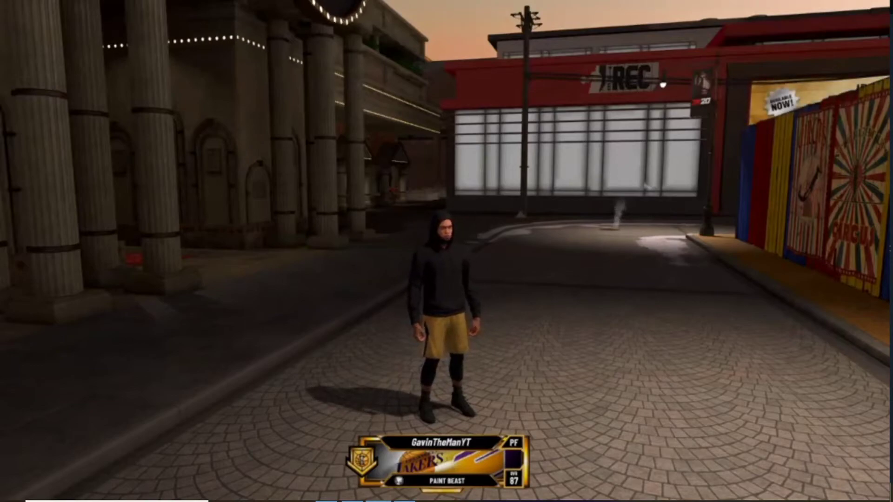
drag(660, 233, 662, 233)
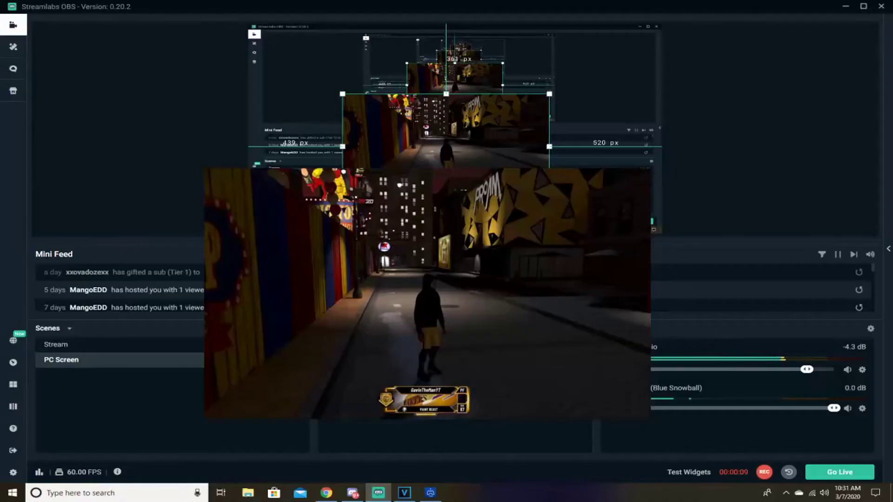
Move the reduced Remote Play capture toward the upper middle of the canvas, about 214 px below its top edge.
drag(524, 171, 466, 171)
drag(355, 102, 334, 65)
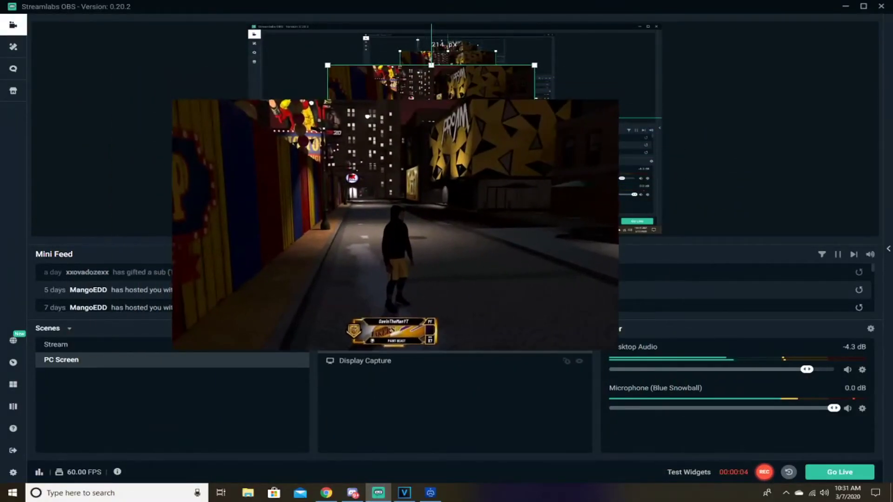
right_click(395, 113)
click(362, 398)
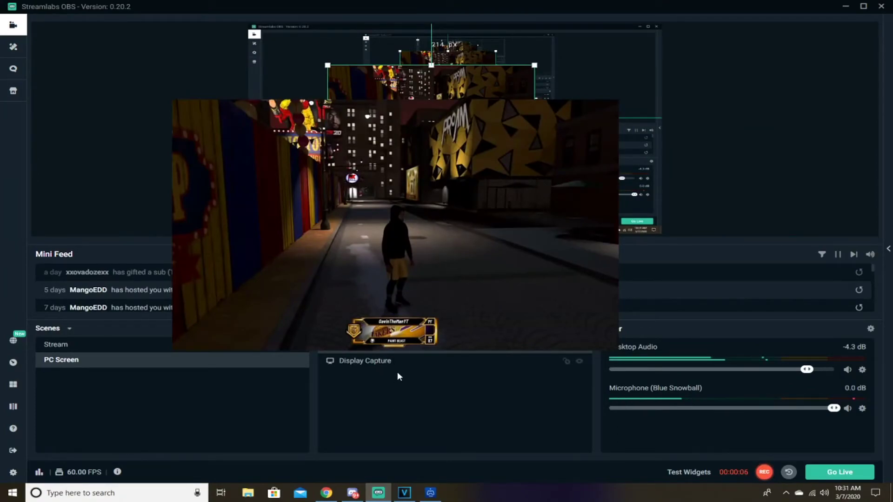